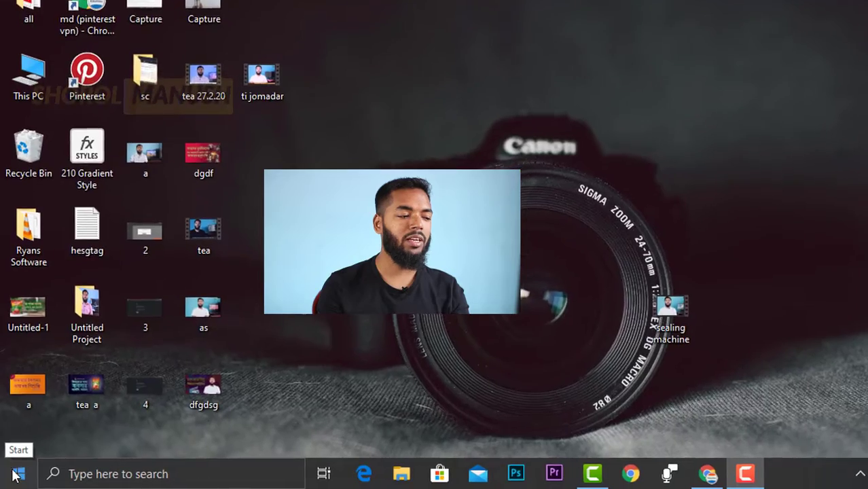
- Scroll through the Start menu's installed-apps list, then close it without launching anything
{"action": "left_click", "coordinate": [11, 478]}
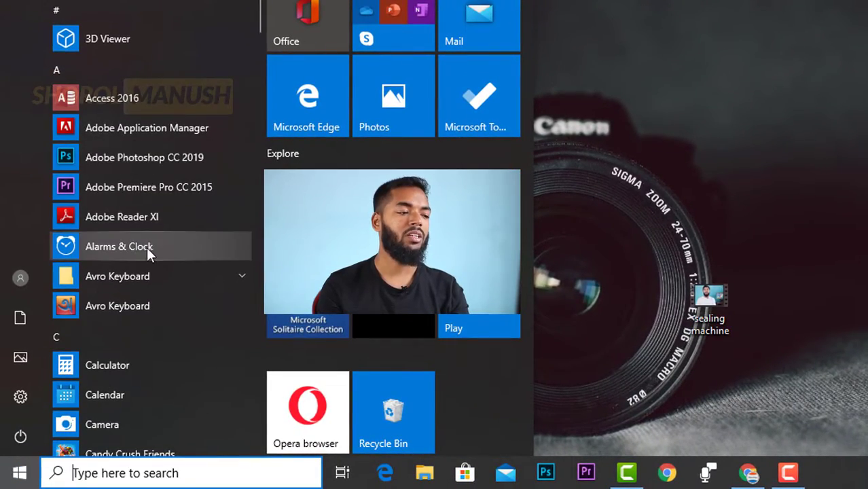
{"action": "scroll", "coordinate": [146, 247], "scroll_direction": "down", "scroll_amount": 2}
{"action": "scroll", "coordinate": [142, 285], "scroll_direction": "down", "scroll_amount": 4}
{"action": "scroll", "coordinate": [142, 285], "scroll_direction": "down", "scroll_amount": 4}
{"action": "scroll", "coordinate": [142, 285], "scroll_direction": "down", "scroll_amount": 2}
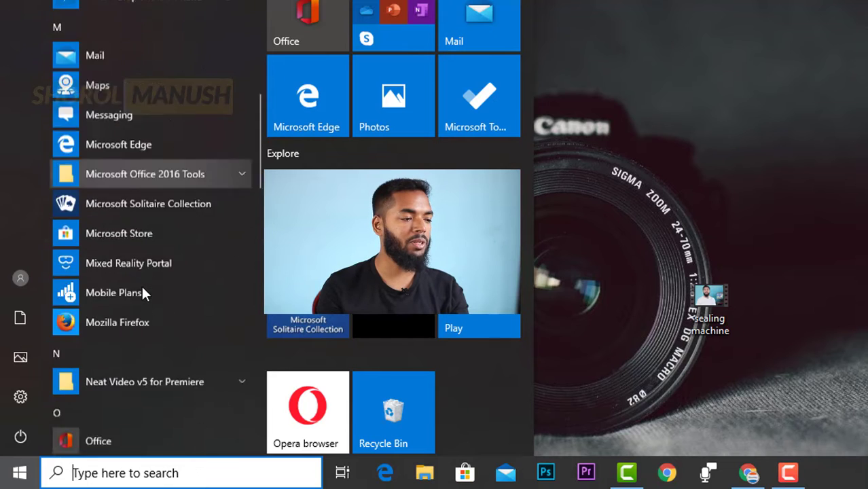
{"action": "scroll", "coordinate": [142, 285], "scroll_direction": "down", "scroll_amount": 3}
{"action": "scroll", "coordinate": [141, 285], "scroll_direction": "down", "scroll_amount": 1}
{"action": "scroll", "coordinate": [141, 289], "scroll_direction": "down", "scroll_amount": 4}
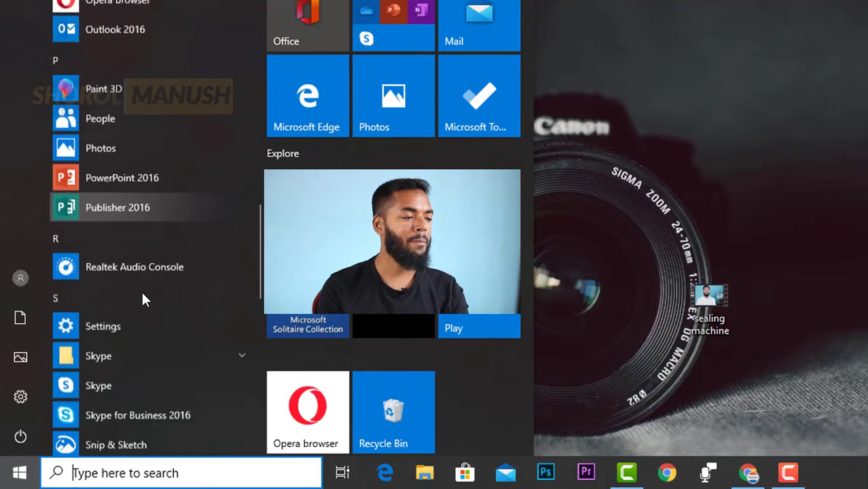
{"action": "scroll", "coordinate": [141, 290], "scroll_direction": "down", "scroll_amount": 1}
{"action": "scroll", "coordinate": [141, 289], "scroll_direction": "down", "scroll_amount": 4}
{"action": "scroll", "coordinate": [141, 289], "scroll_direction": "down", "scroll_amount": 2}
{"action": "scroll", "coordinate": [141, 298], "scroll_direction": "down", "scroll_amount": 3}
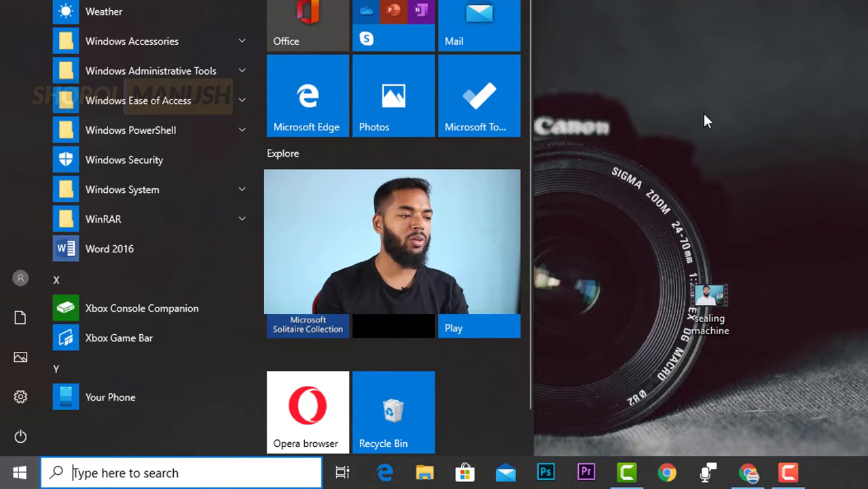
{"action": "left_click", "coordinate": [19, 472]}
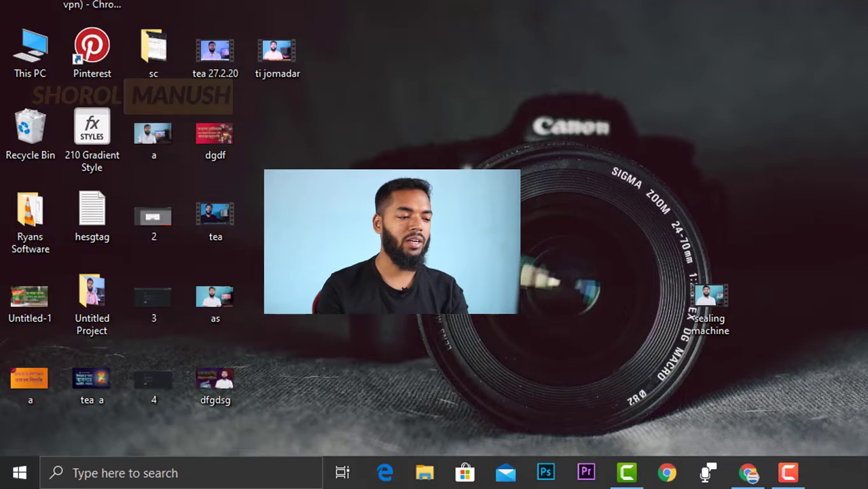
- Search Windows for 'w' and launch Word 2016 from Best match
{"action": "left_click", "coordinate": [198, 470]}
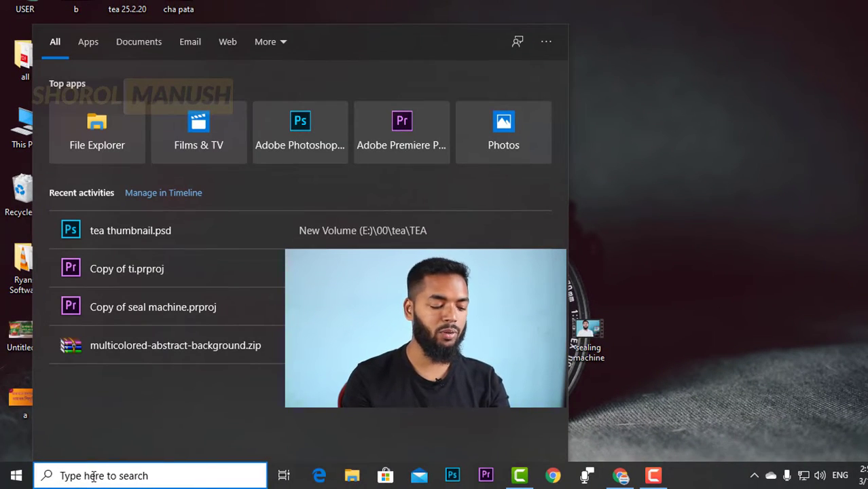
{"action": "type", "text": "w"}
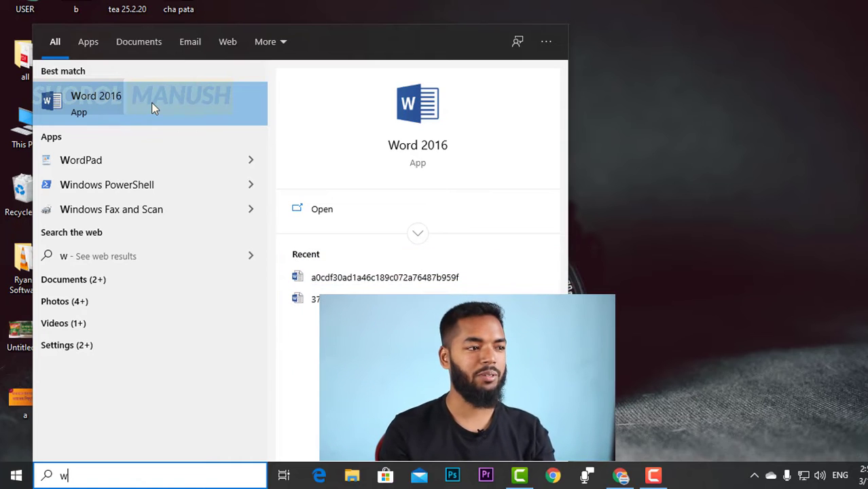
{"action": "left_click", "coordinate": [151, 102]}
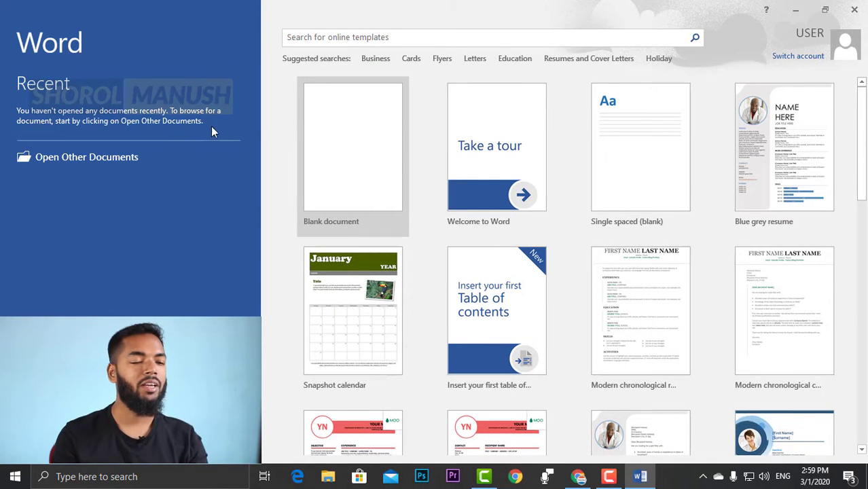
{"action": "mouse_move", "coordinate": [640, 311]}
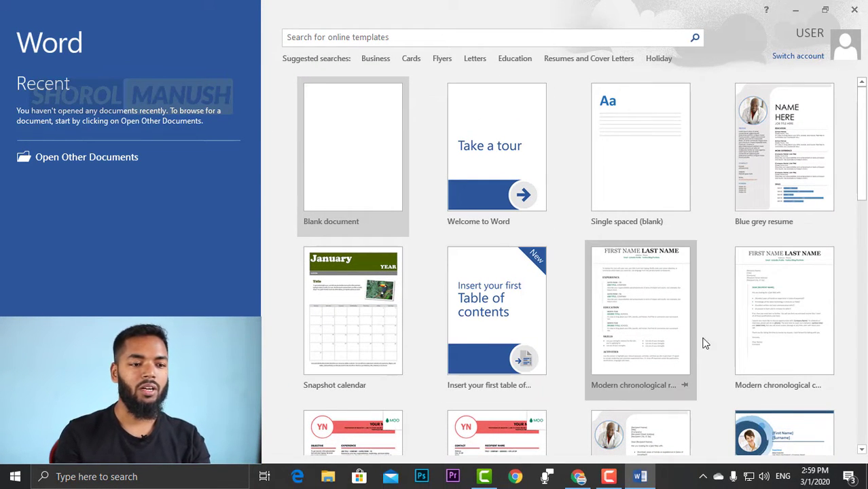
{"action": "scroll", "coordinate": [724, 330], "scroll_direction": "down", "scroll_amount": 3}
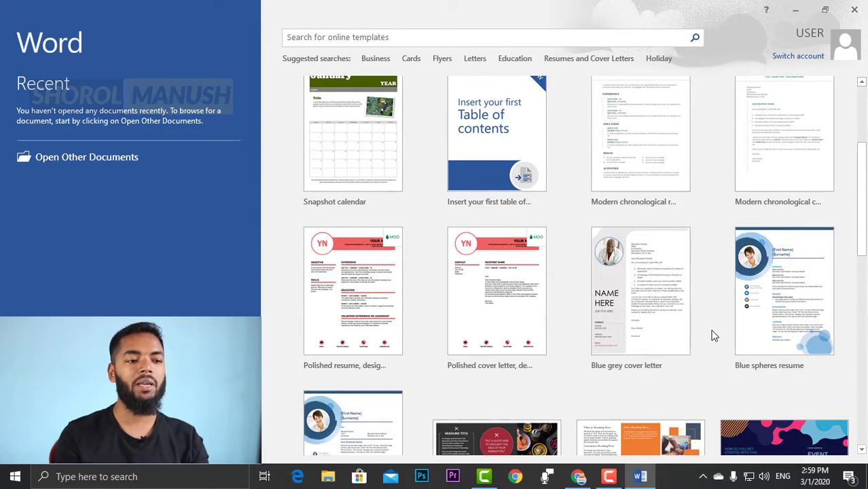
{"action": "scroll", "coordinate": [713, 335], "scroll_direction": "up", "scroll_amount": 3}
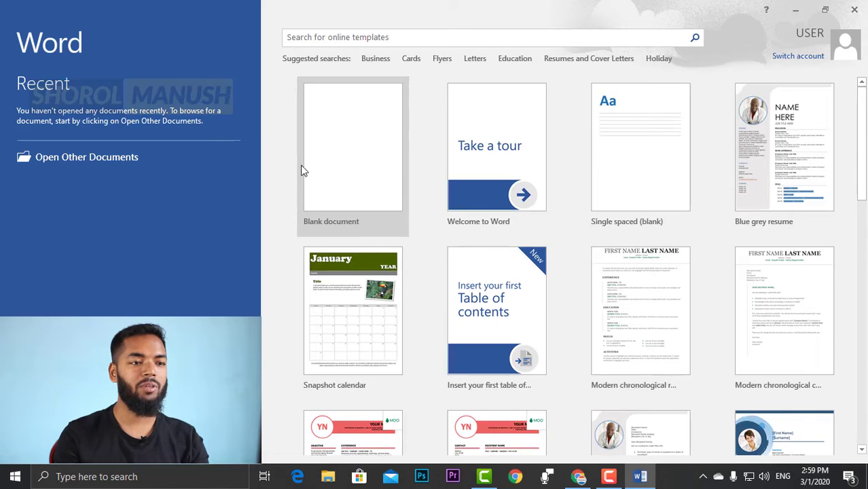
{"action": "scroll", "coordinate": [768, 346], "scroll_direction": "down", "scroll_amount": 3}
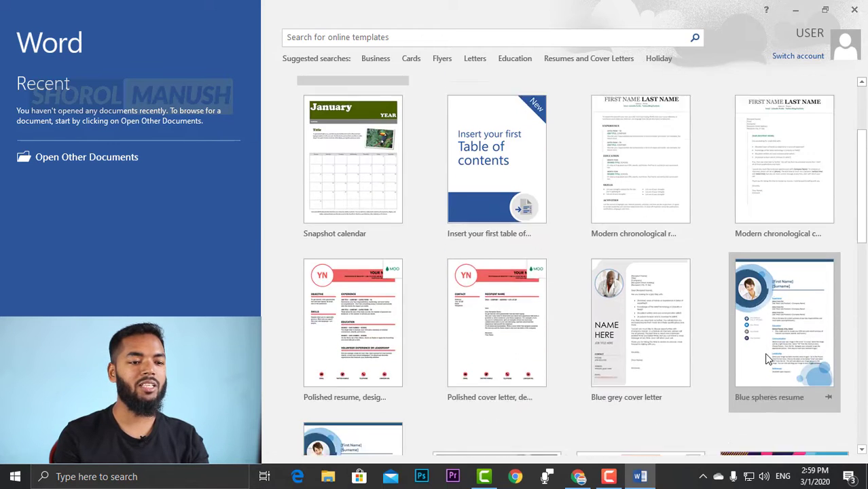
{"action": "scroll", "coordinate": [757, 388], "scroll_direction": "down", "scroll_amount": 3}
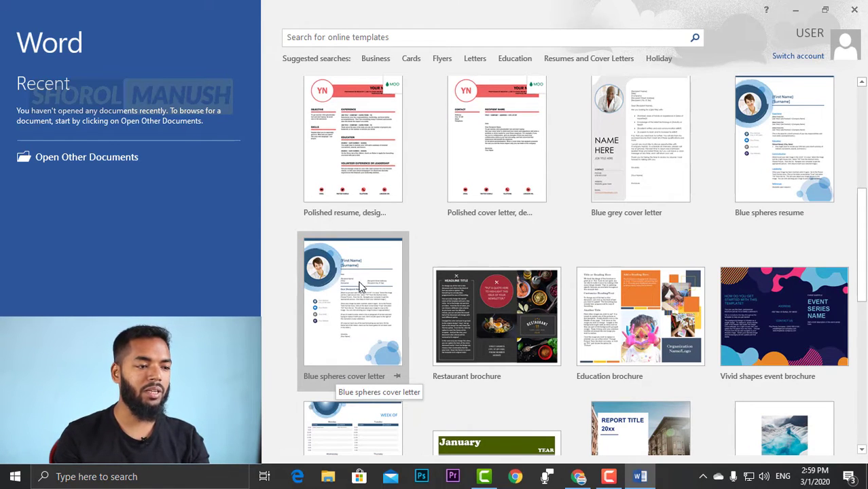
{"action": "scroll", "coordinate": [619, 346], "scroll_direction": "up", "scroll_amount": 1}
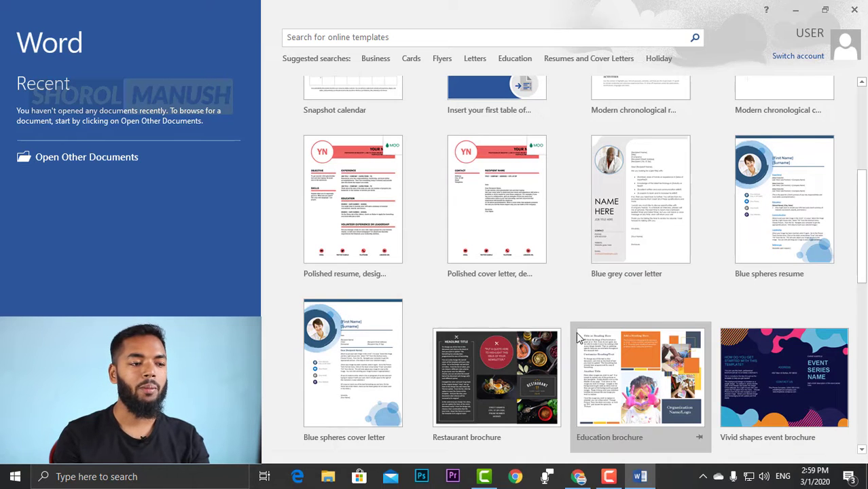
{"action": "scroll", "coordinate": [522, 343], "scroll_direction": "down", "scroll_amount": 1}
{"action": "scroll", "coordinate": [529, 330], "scroll_direction": "down", "scroll_amount": 1}
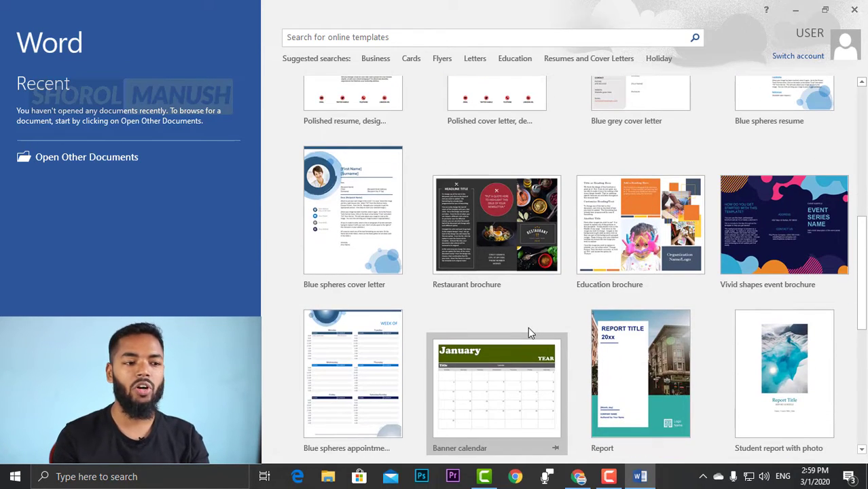
{"action": "scroll", "coordinate": [566, 363], "scroll_direction": "down", "scroll_amount": 2}
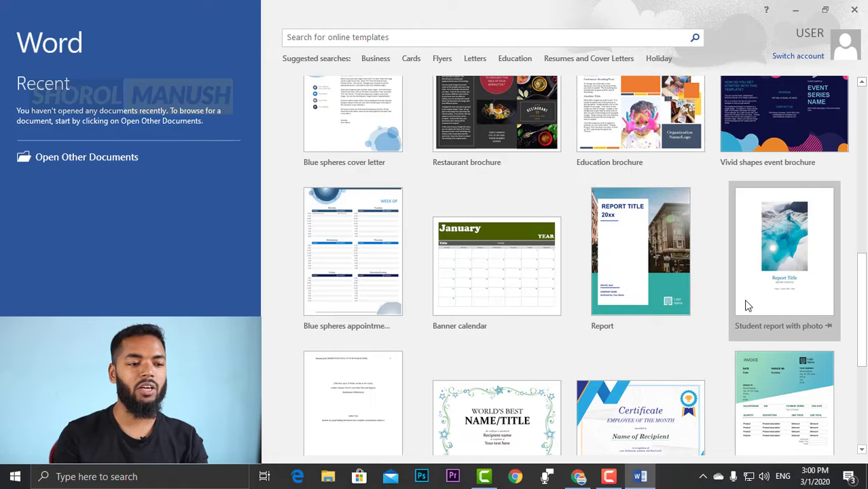
{"action": "scroll", "coordinate": [747, 306], "scroll_direction": "down", "scroll_amount": 1}
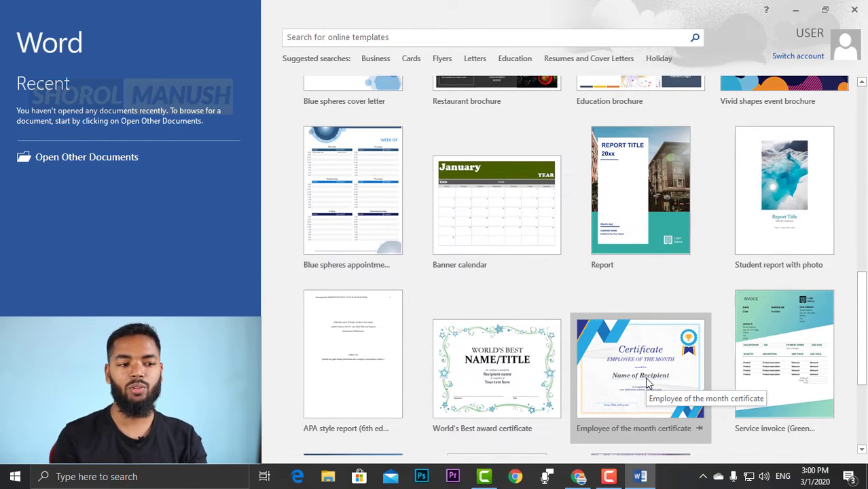
{"action": "scroll", "coordinate": [642, 382], "scroll_direction": "down", "scroll_amount": 3}
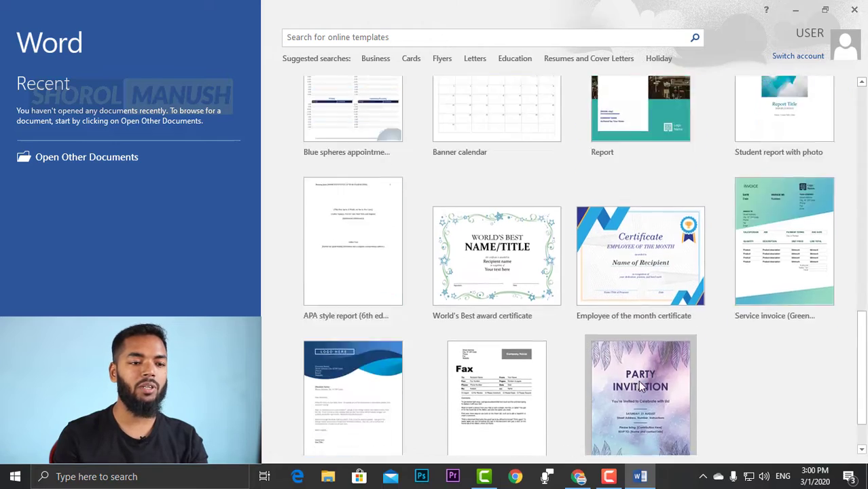
{"action": "scroll", "coordinate": [637, 380], "scroll_direction": "up", "scroll_amount": 5}
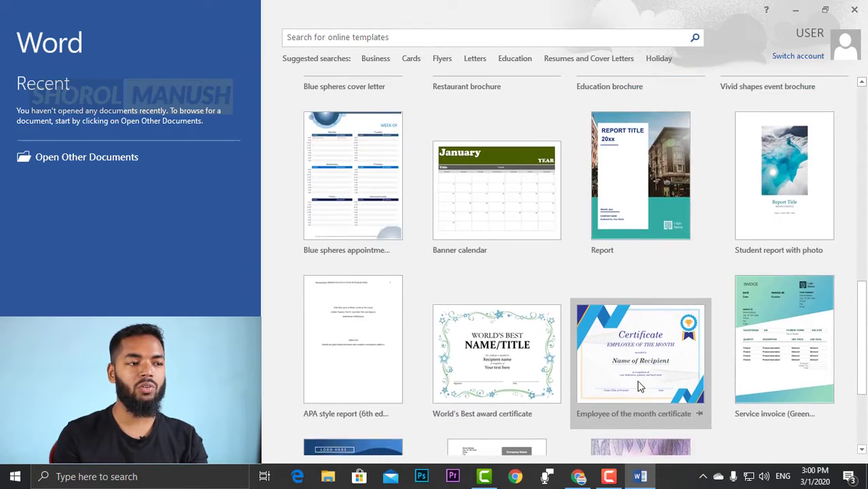
{"action": "scroll", "coordinate": [637, 380], "scroll_direction": "up", "scroll_amount": 4}
{"action": "scroll", "coordinate": [637, 380], "scroll_direction": "up", "scroll_amount": 6}
{"action": "scroll", "coordinate": [637, 377], "scroll_direction": "up", "scroll_amount": 1}
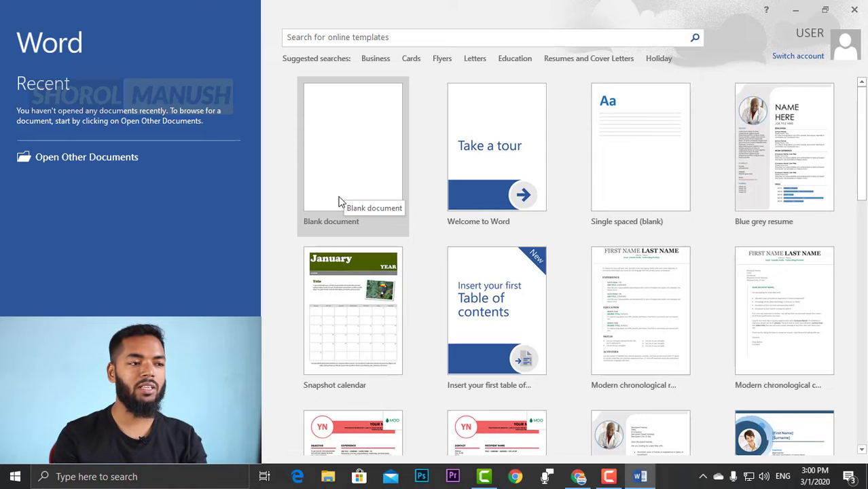
- Create a Blank document from the Word start screen, opening empty Document1
{"action": "left_click", "coordinate": [348, 152]}
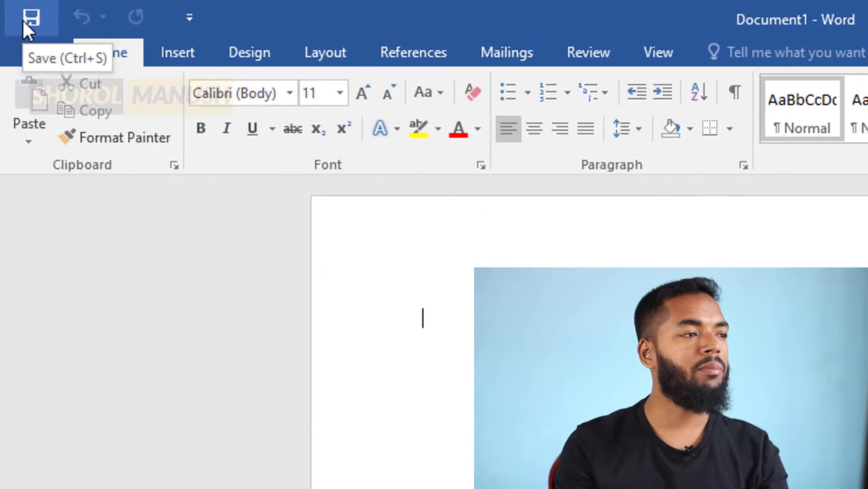
- Back out of the Save As screen and show the Customize Quick Access Toolbar menu
{"action": "left_click", "coordinate": [27, 19]}
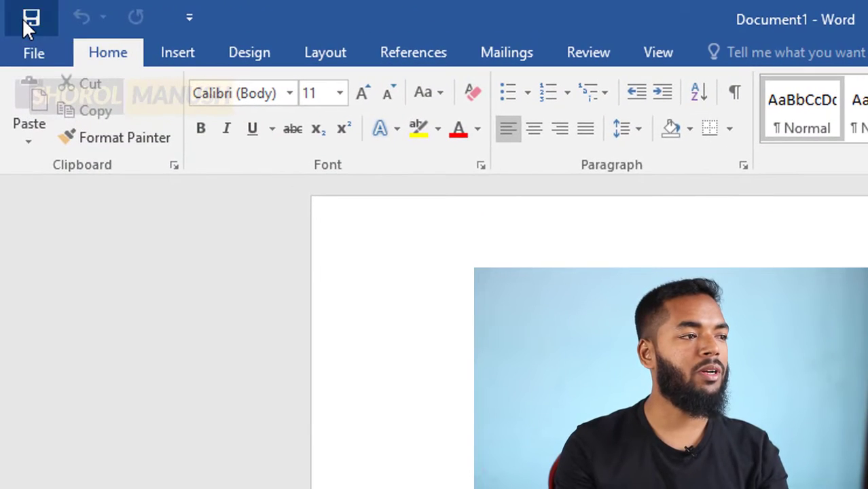
{"action": "left_click", "coordinate": [47, 46]}
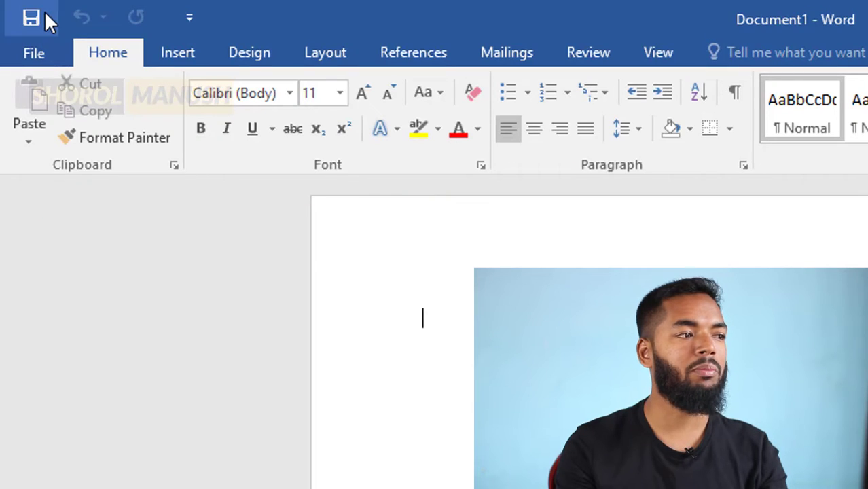
{"action": "left_click", "coordinate": [44, 12]}
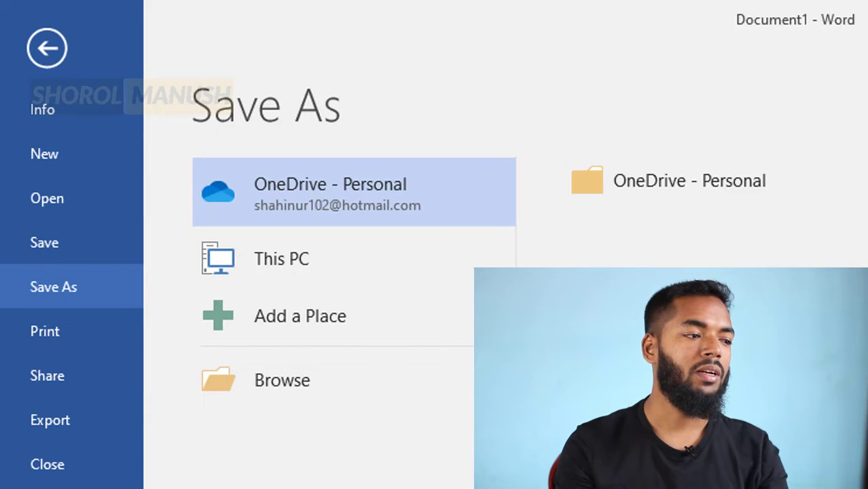
{"action": "left_click", "coordinate": [57, 42]}
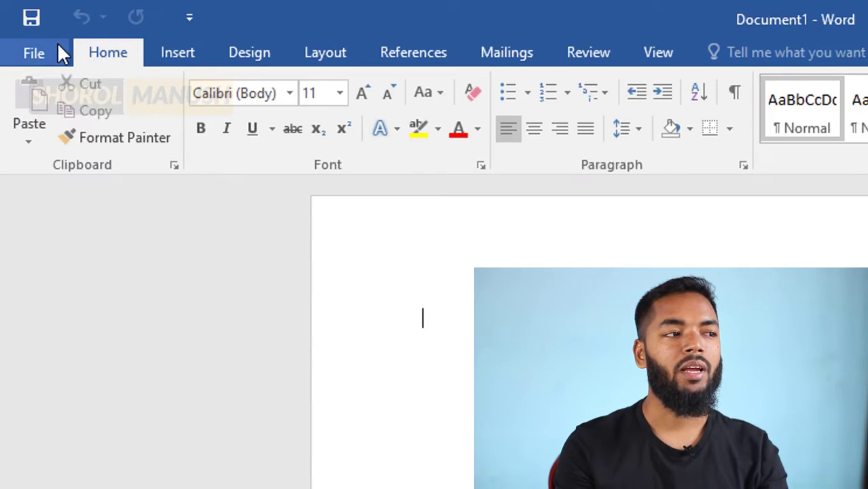
{"action": "left_click", "coordinate": [190, 20]}
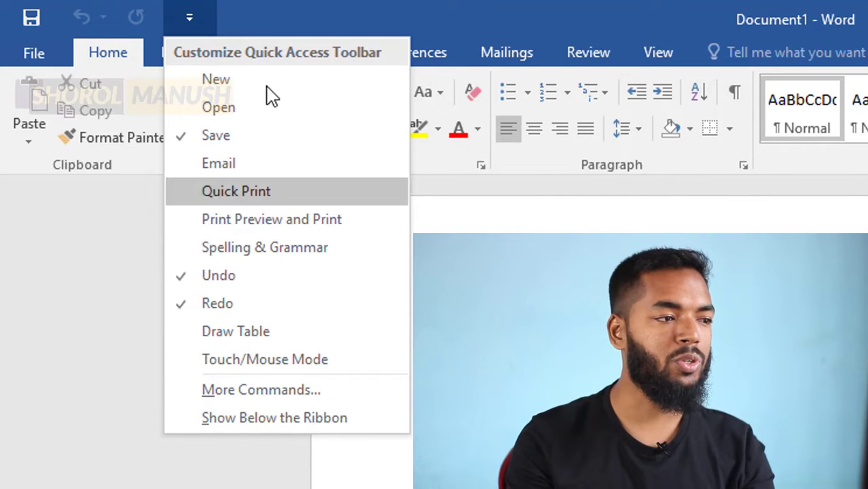
- Dismiss the Customize Quick Access Toolbar menu, returning to empty Document1 unchanged
{"action": "left_click", "coordinate": [216, 483]}
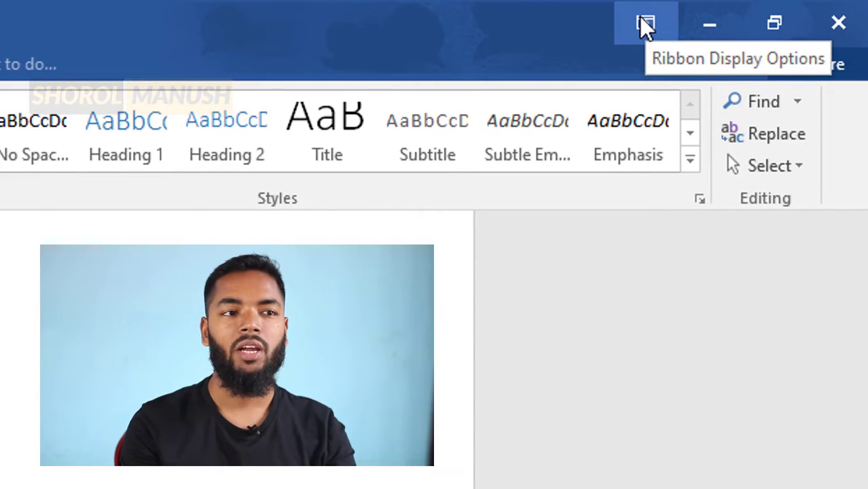
- Set the ribbon to Auto-hide Ribbon, then reveal it from the top bar
{"action": "left_click", "coordinate": [644, 24]}
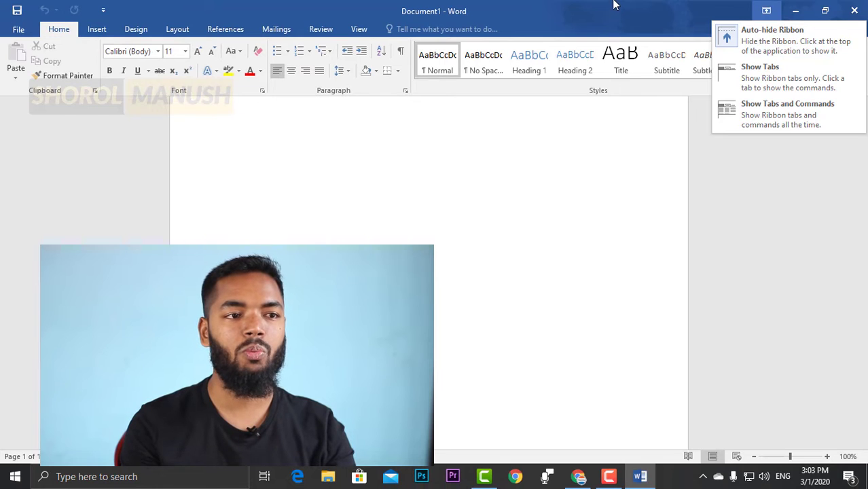
{"action": "left_click", "coordinate": [735, 41]}
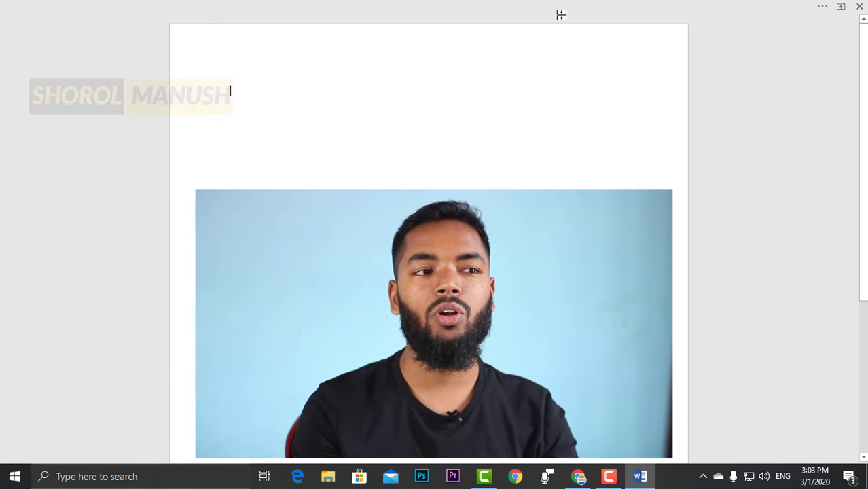
{"action": "left_click", "coordinate": [611, 6]}
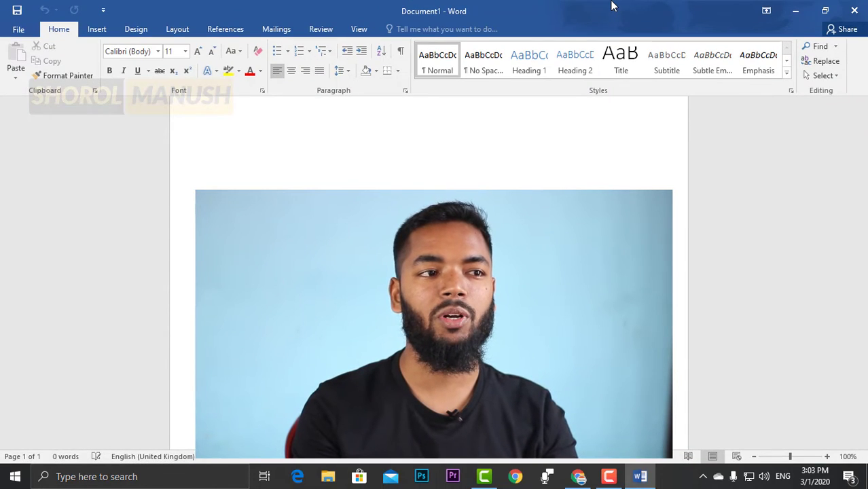
{"action": "left_click", "coordinate": [605, 103]}
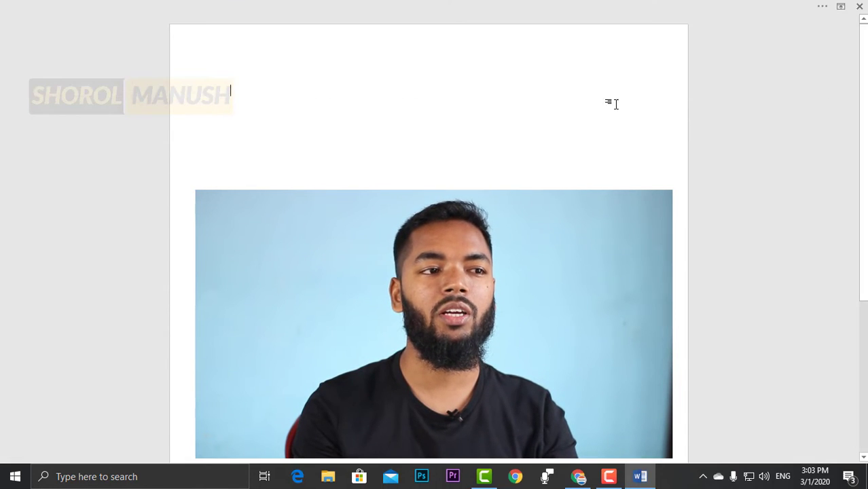
{"action": "left_click", "coordinate": [606, 10]}
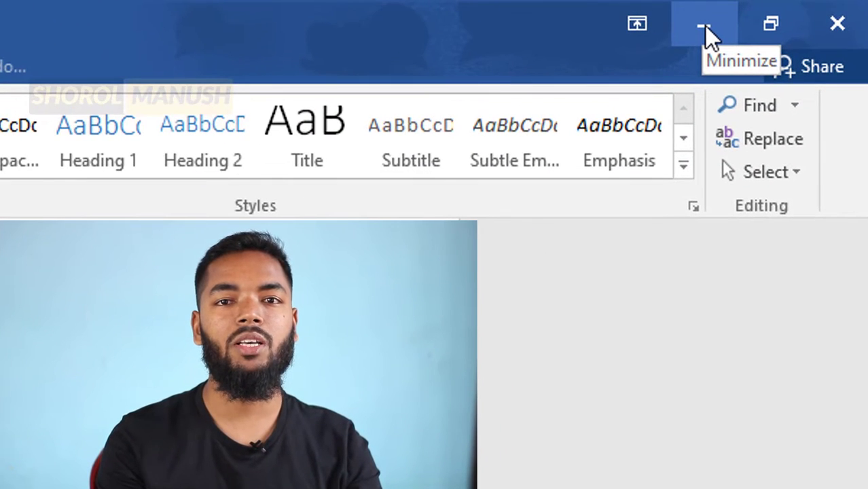
- Minimize, restore, resize and maximize the Word window, then close it without saving Document1
{"action": "left_click", "coordinate": [706, 31]}
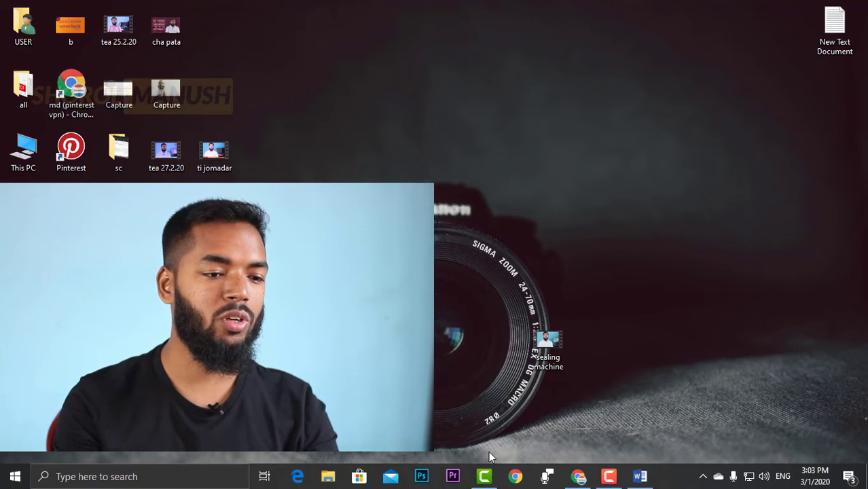
{"action": "mouse_move", "coordinate": [562, 471]}
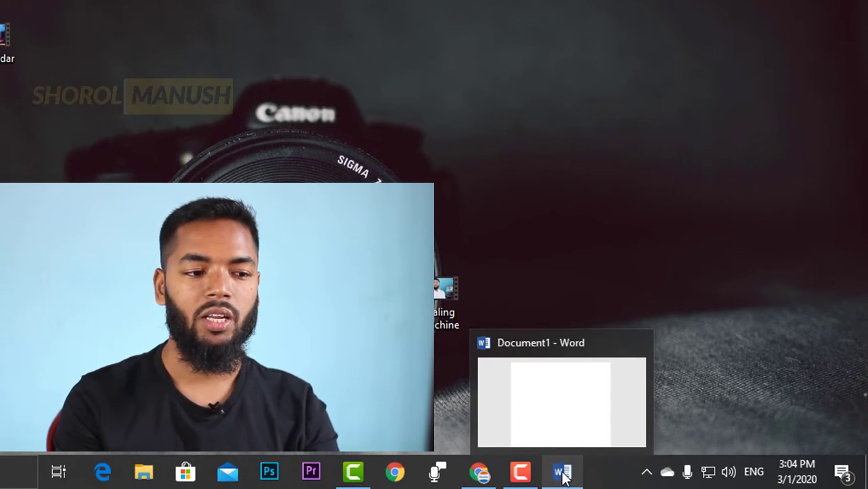
{"action": "left_click", "coordinate": [562, 474]}
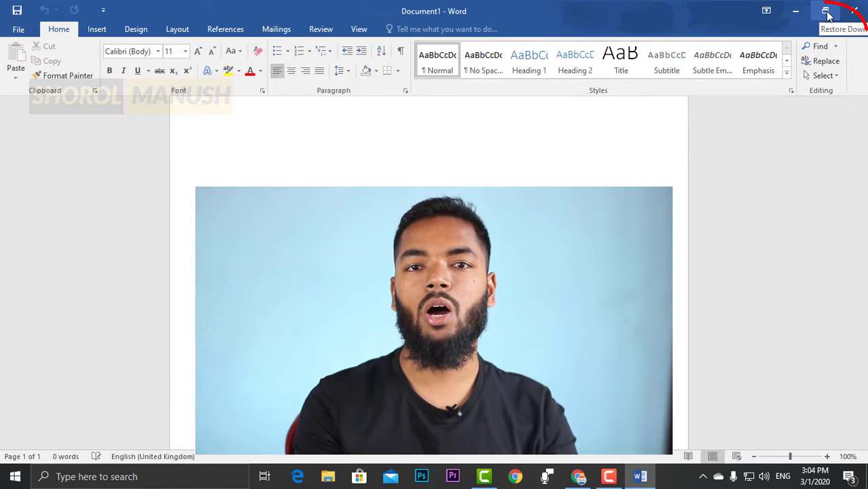
{"action": "left_click", "coordinate": [825, 11]}
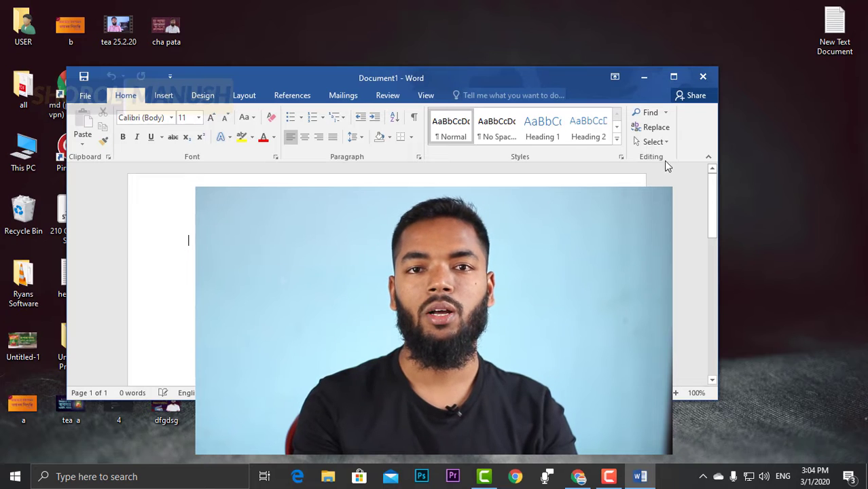
{"action": "left_click", "coordinate": [684, 84]}
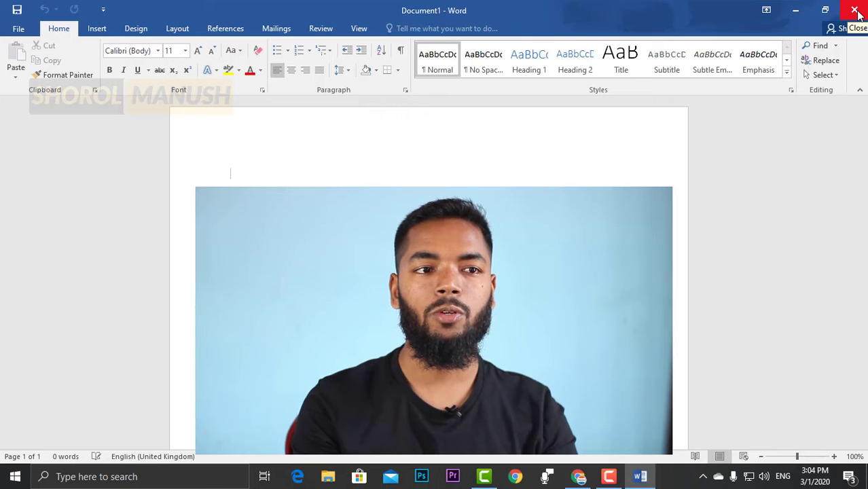
{"action": "left_click", "coordinate": [857, 15]}
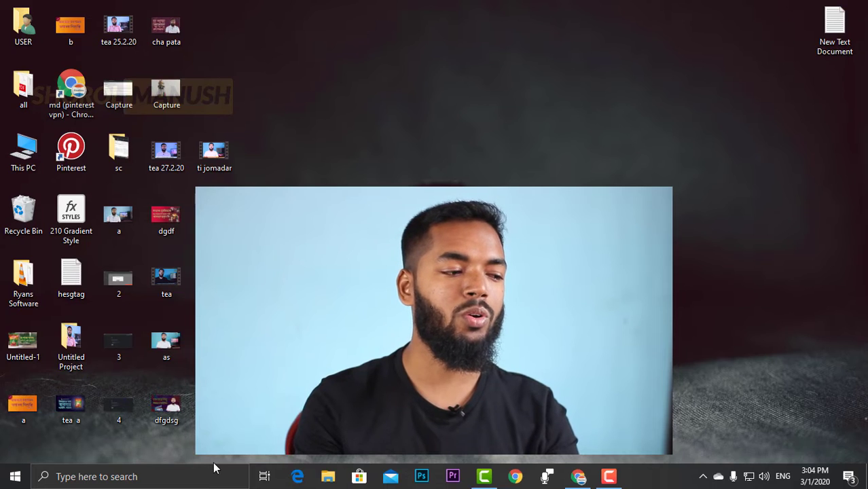
- Search Windows for 'w' and relaunch Word 2016, opening a new blank document
{"action": "left_click", "coordinate": [180, 476]}
{"action": "type", "text": "w"}
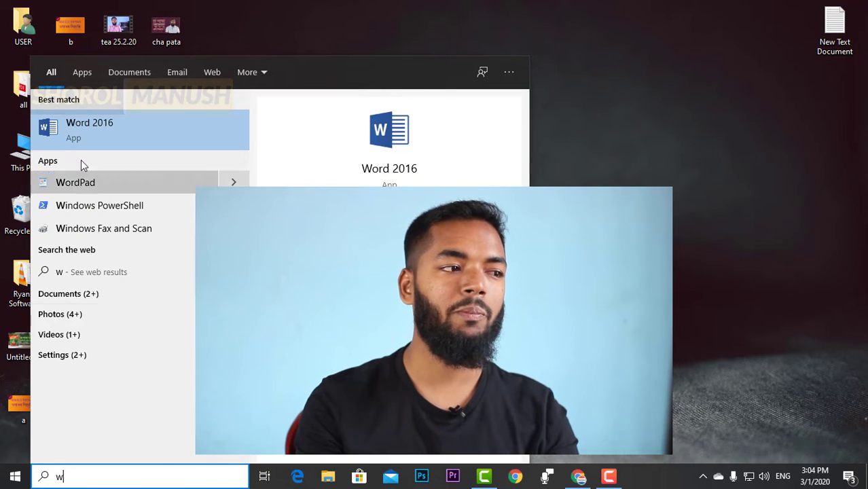
{"action": "left_click", "coordinate": [94, 140]}
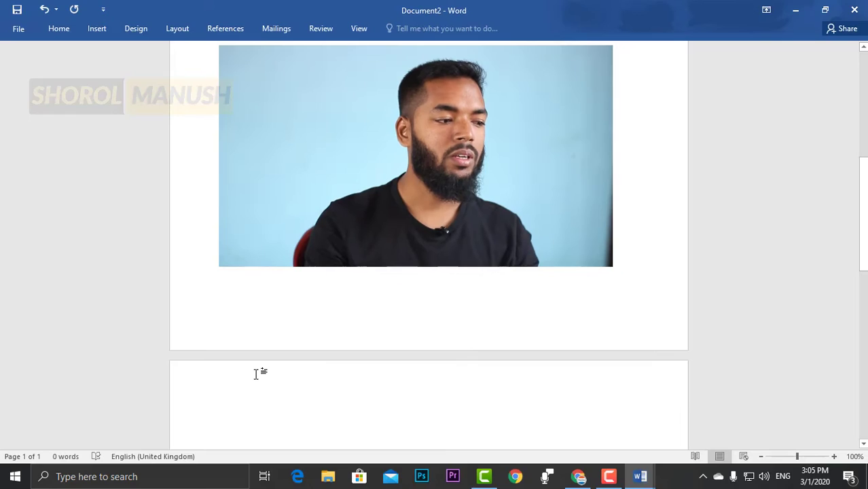
- Type 'He' on the blank page of Document2 and switch to Read Mode
{"action": "left_click", "coordinate": [256, 374]}
{"action": "scroll", "coordinate": [268, 384], "scroll_direction": "down", "scroll_amount": 2}
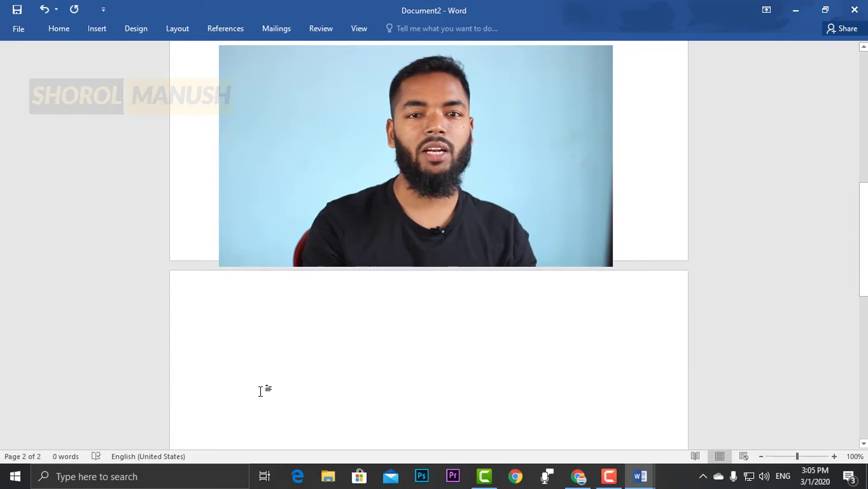
{"action": "scroll", "coordinate": [259, 391], "scroll_direction": "up", "scroll_amount": 3}
{"action": "scroll", "coordinate": [259, 392], "scroll_direction": "down", "scroll_amount": 3}
{"action": "scroll", "coordinate": [260, 391], "scroll_direction": "up", "scroll_amount": 3}
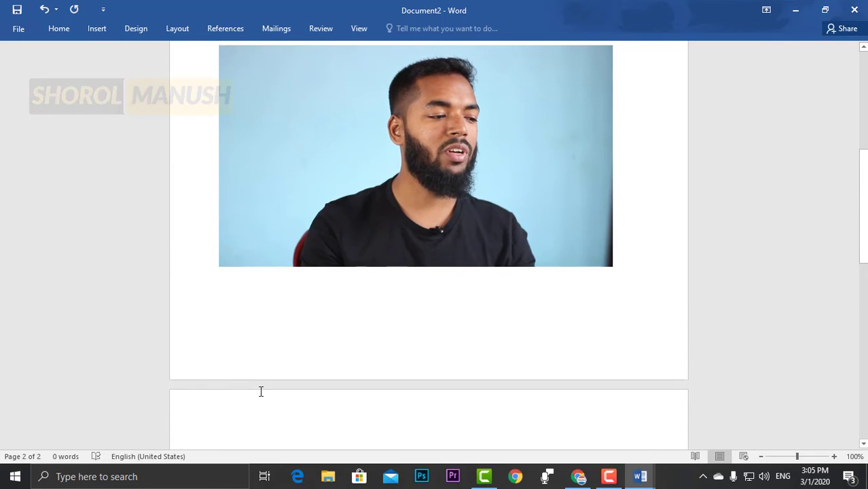
{"action": "scroll", "coordinate": [260, 391], "scroll_direction": "down", "scroll_amount": 2}
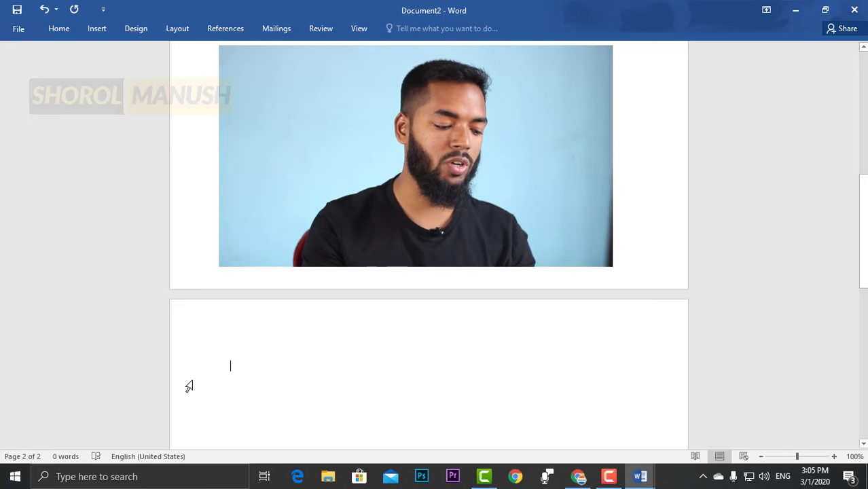
{"action": "scroll", "coordinate": [280, 373], "scroll_direction": "up", "scroll_amount": 3}
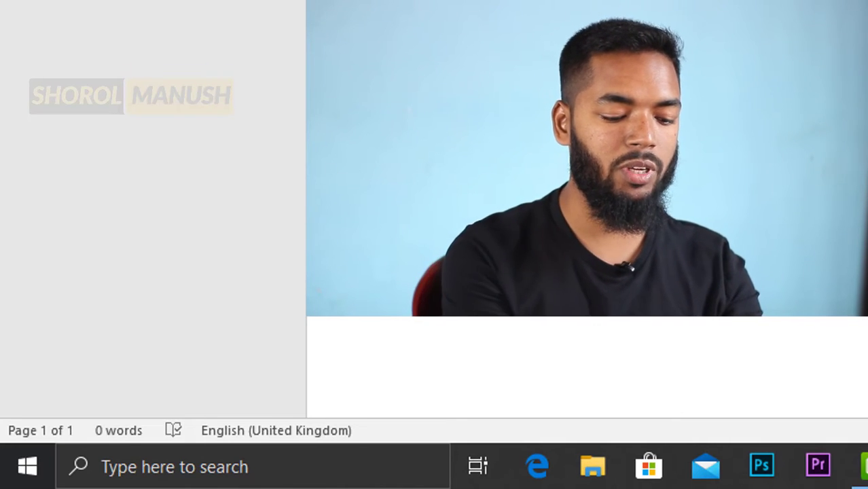
{"action": "type", "text": "a"}
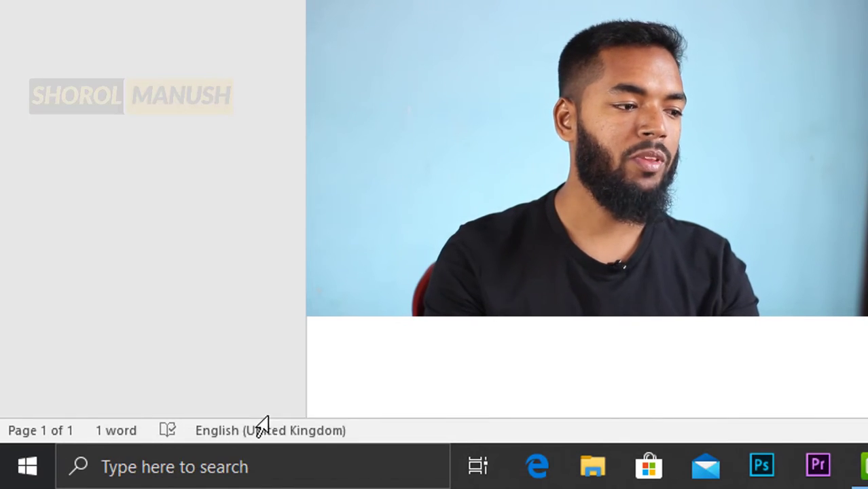
{"action": "left_click", "coordinate": [445, 390]}
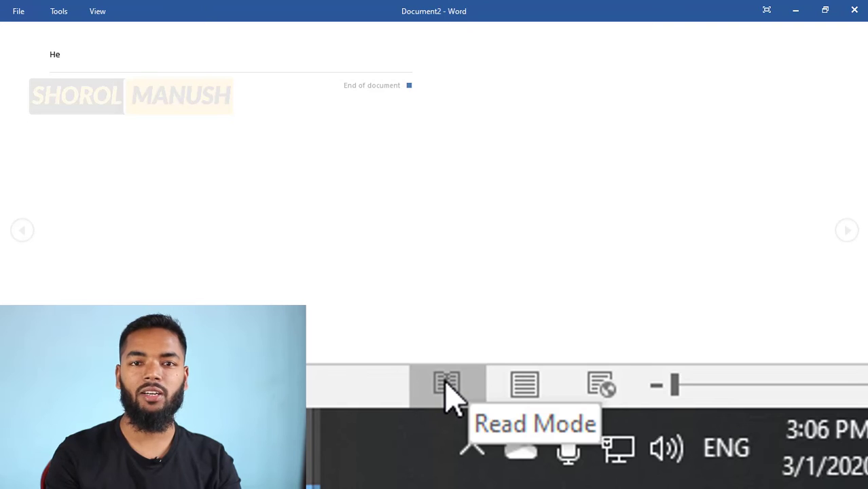
- Switch Document2 back to Print Layout and leave the zoom slider at 100%
{"action": "left_click", "coordinate": [528, 382]}
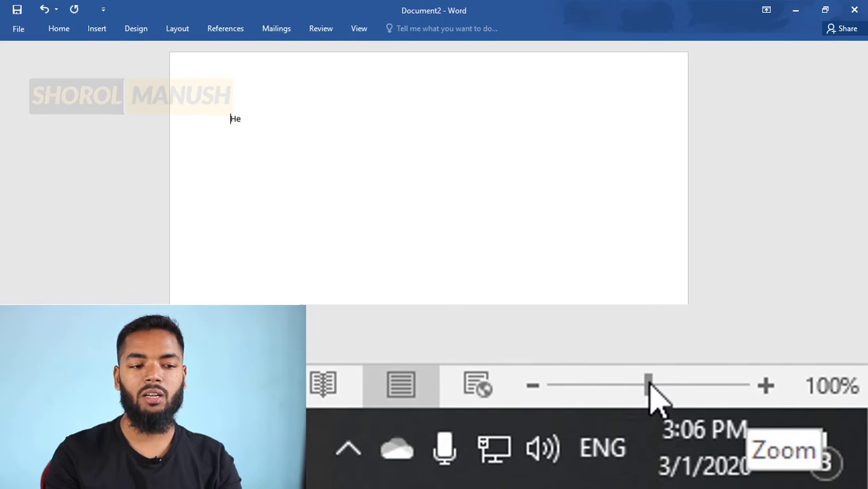
{"action": "mouse_move", "coordinate": [649, 384]}
{"action": "left_mouse_down"}
{"action": "mouse_move", "coordinate": [698, 385]}
{"action": "mouse_move", "coordinate": [583, 386]}
{"action": "mouse_move", "coordinate": [647, 386]}
{"action": "left_mouse_up"}
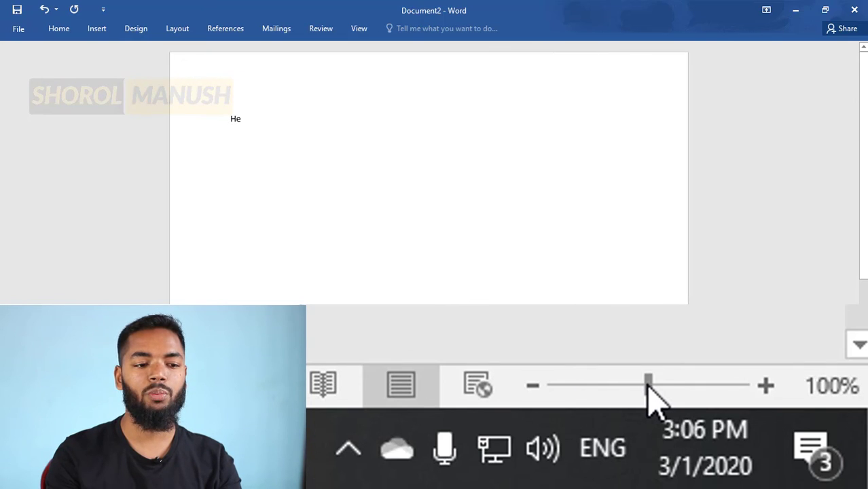